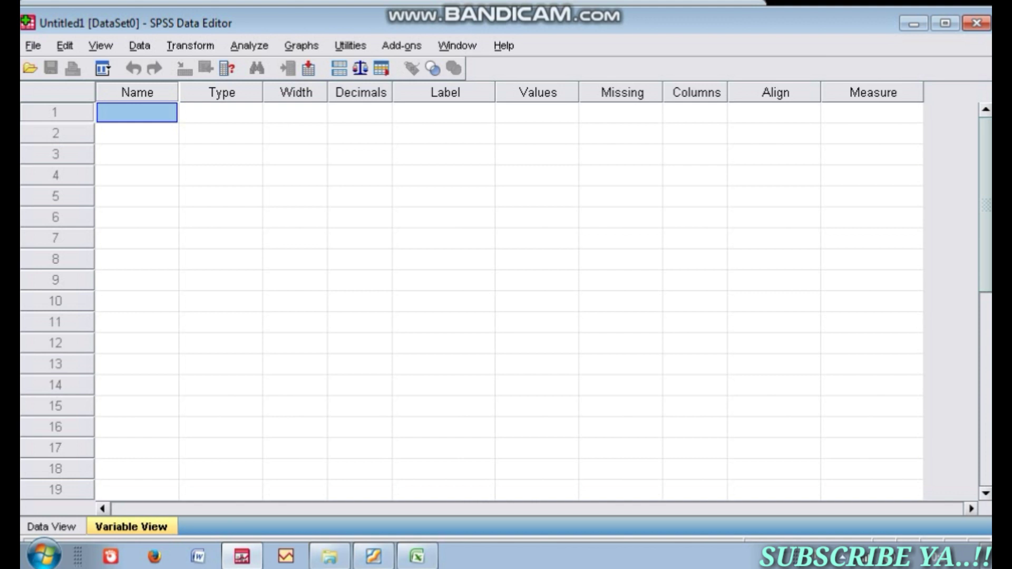
Step: Define a first variable named HASIL with the label HASIL BELAJAR SISWA
double_click(137, 112)
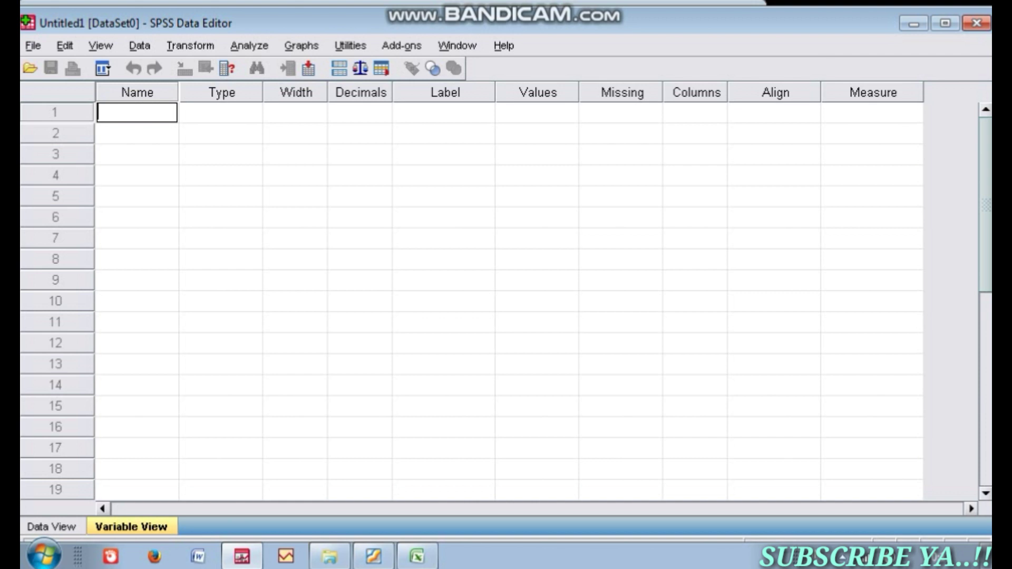
text(HASIL)
key(Return)
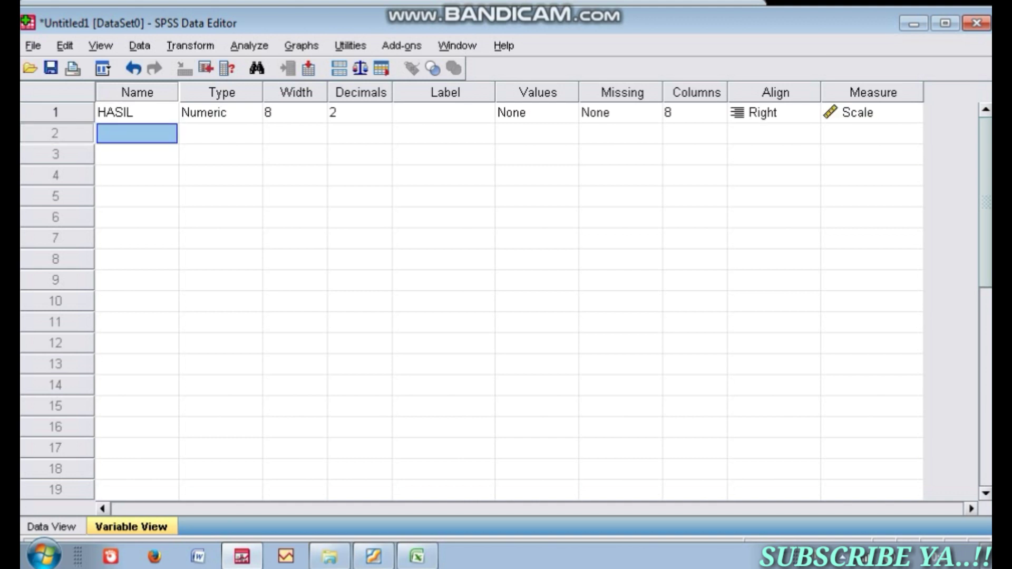
click(443, 112)
text(H)
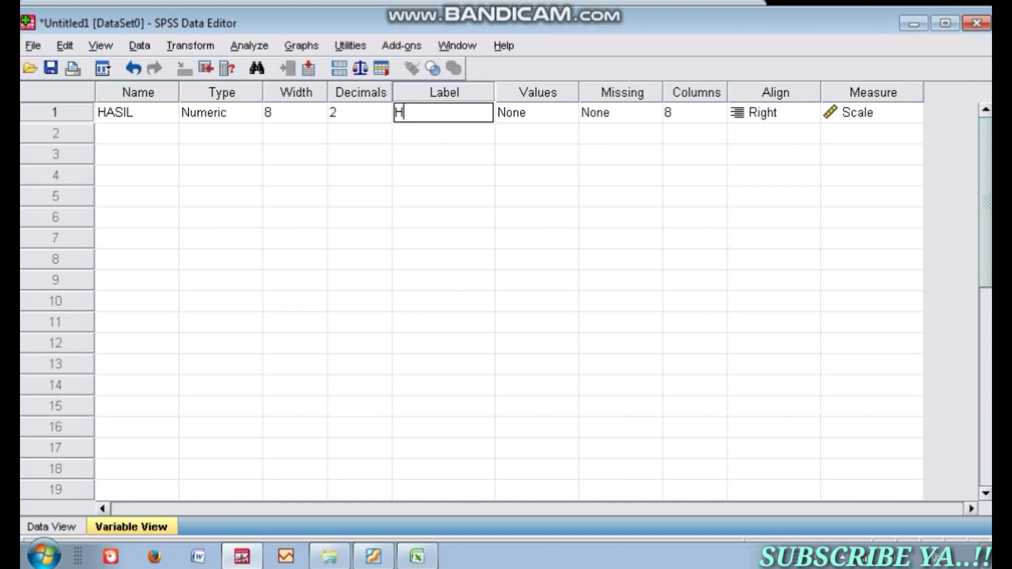
text(ASIL BELAJ)
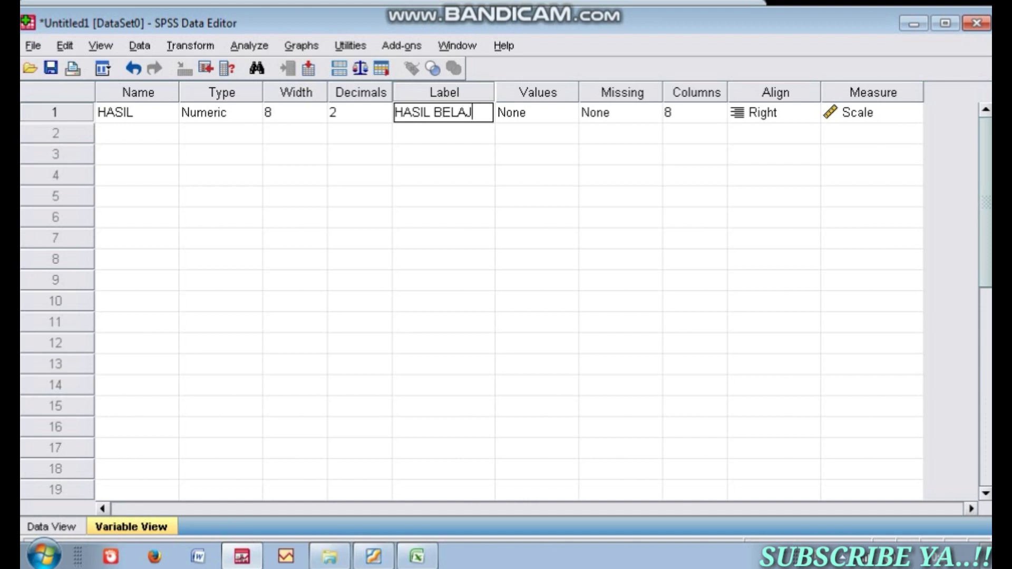
text(AR SISWA)
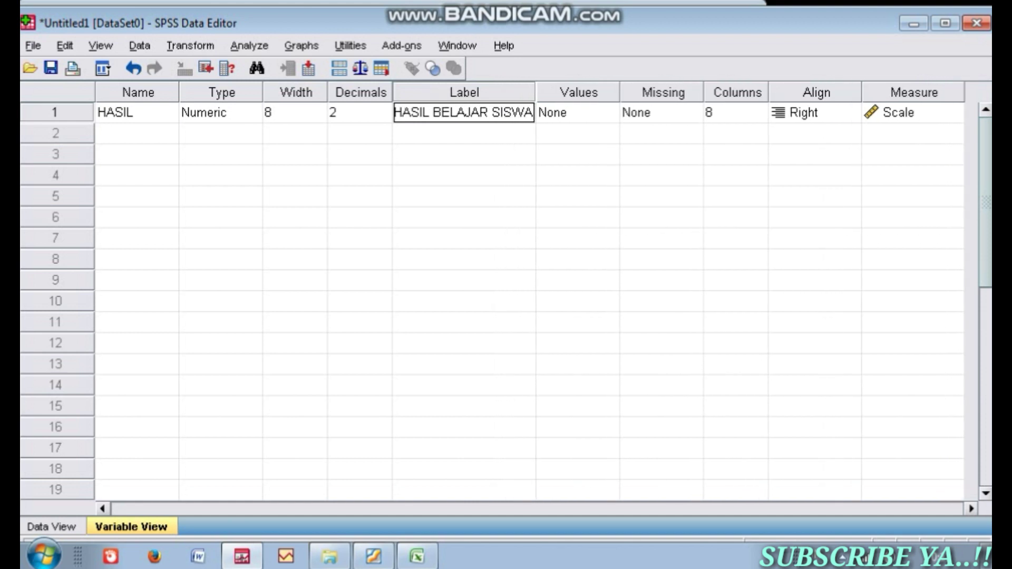
key(Return)
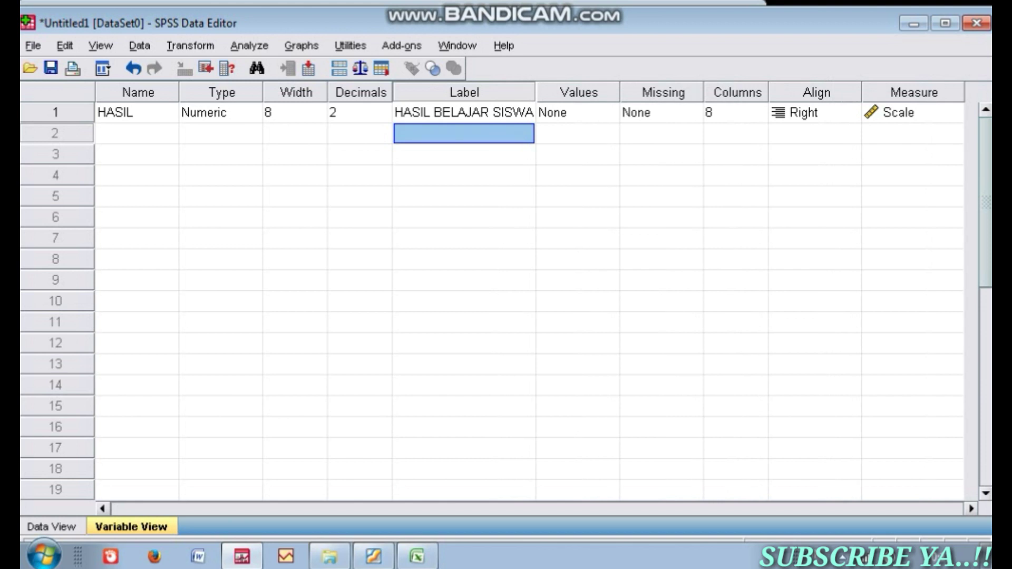
Step: Set the number of decimals for the HASIL variable to 1
click(383, 117)
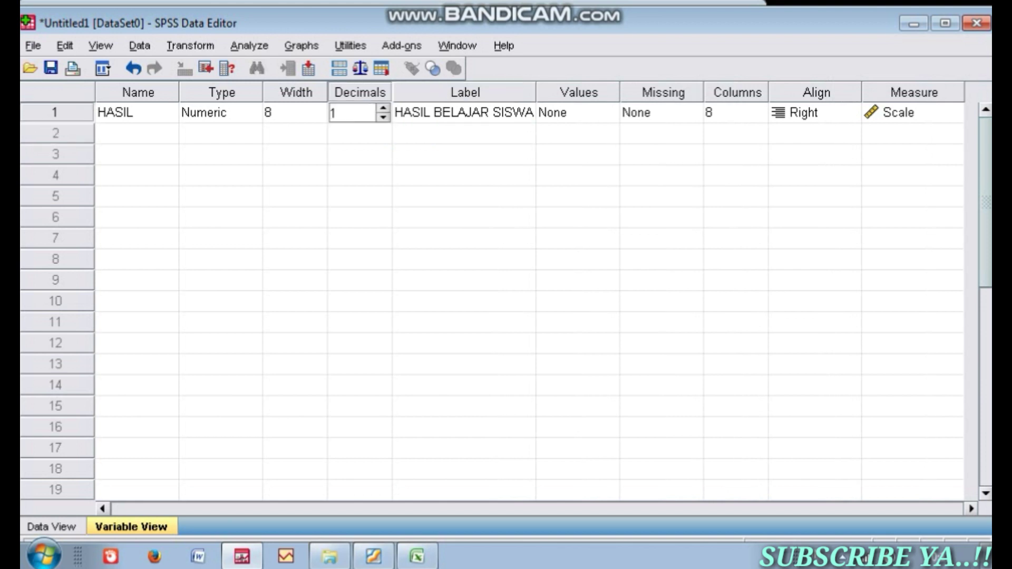
click(137, 133)
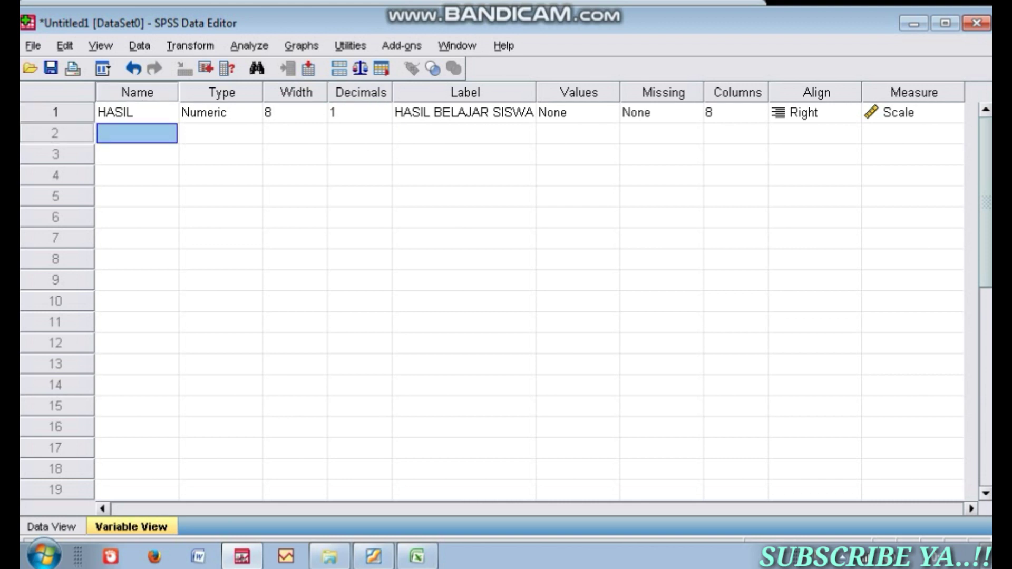
click(361, 113)
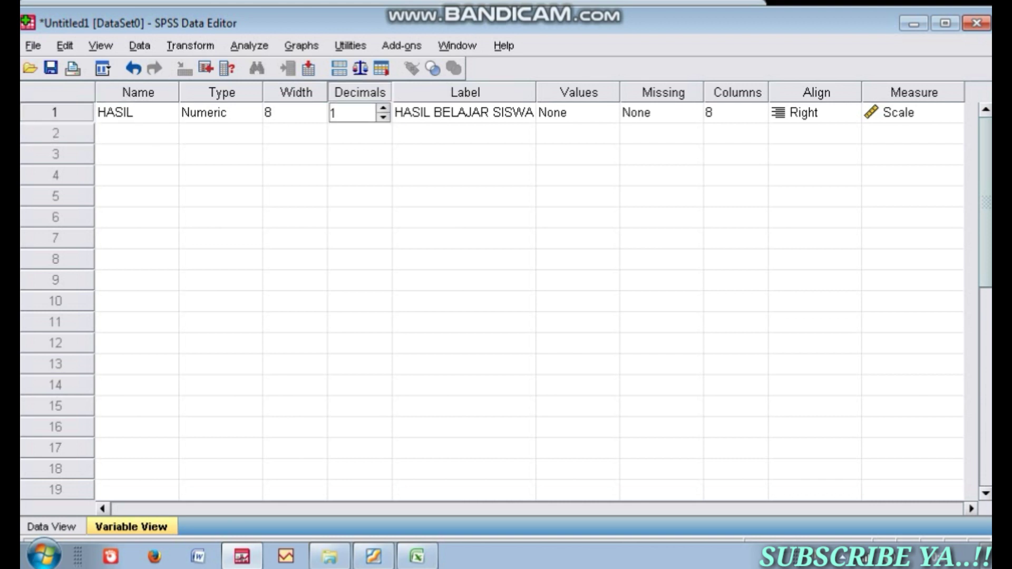
Step: Switch to Excel to examine the decimals of the first Rata-Rata Hasil Belajar scores, and return to the SPSS variable list
click(417, 556)
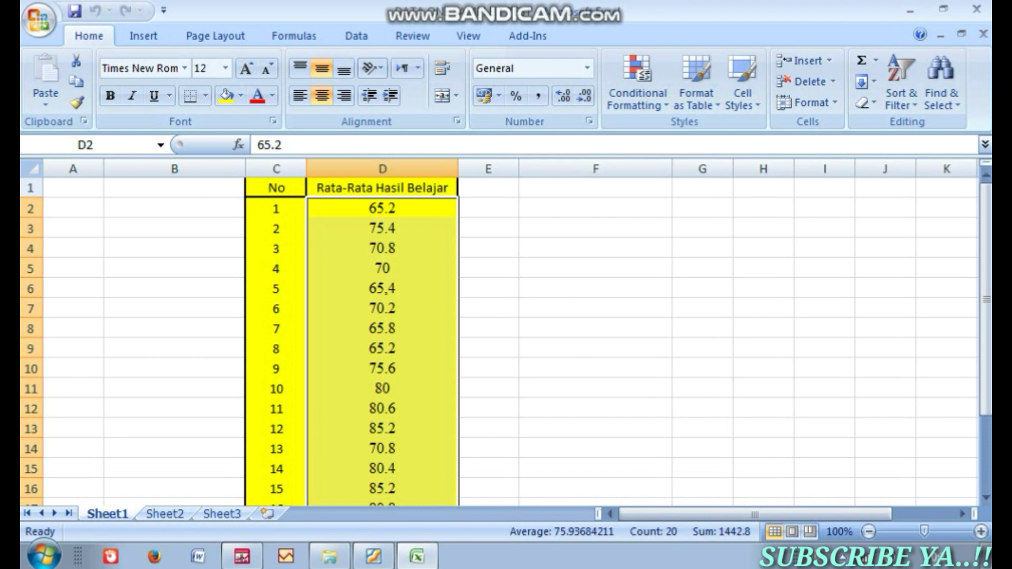
click(382, 208)
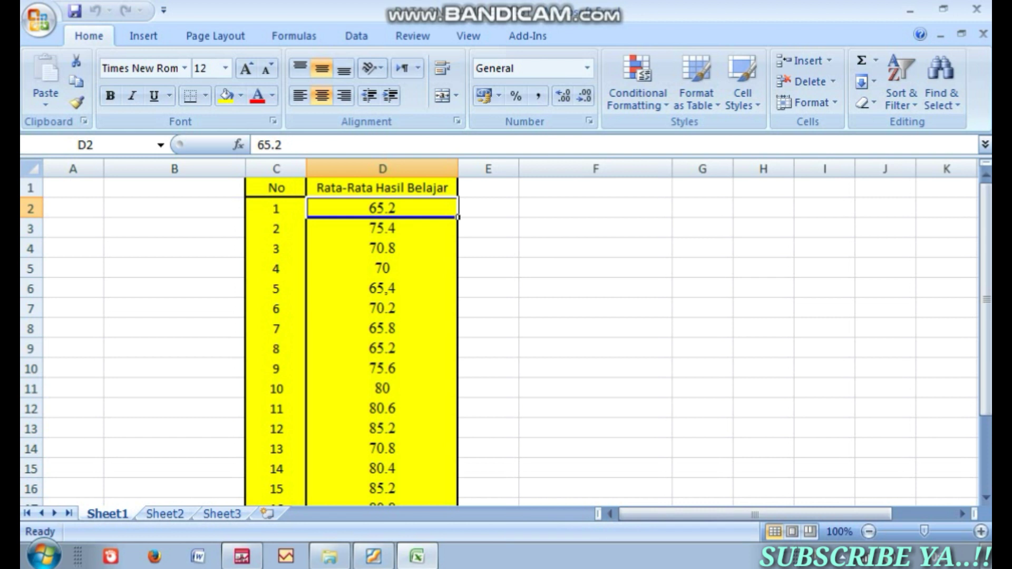
click(382, 228)
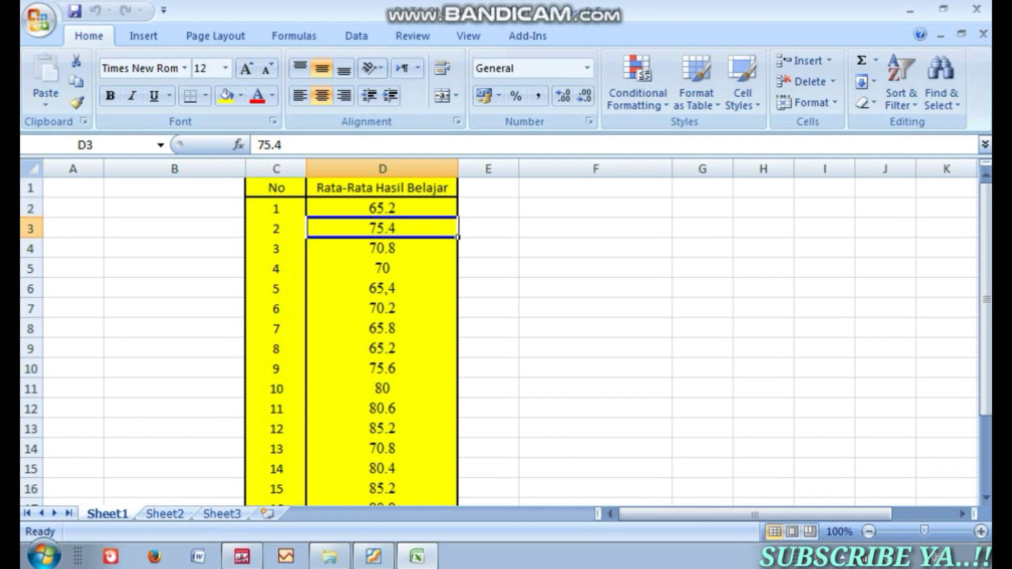
click(382, 249)
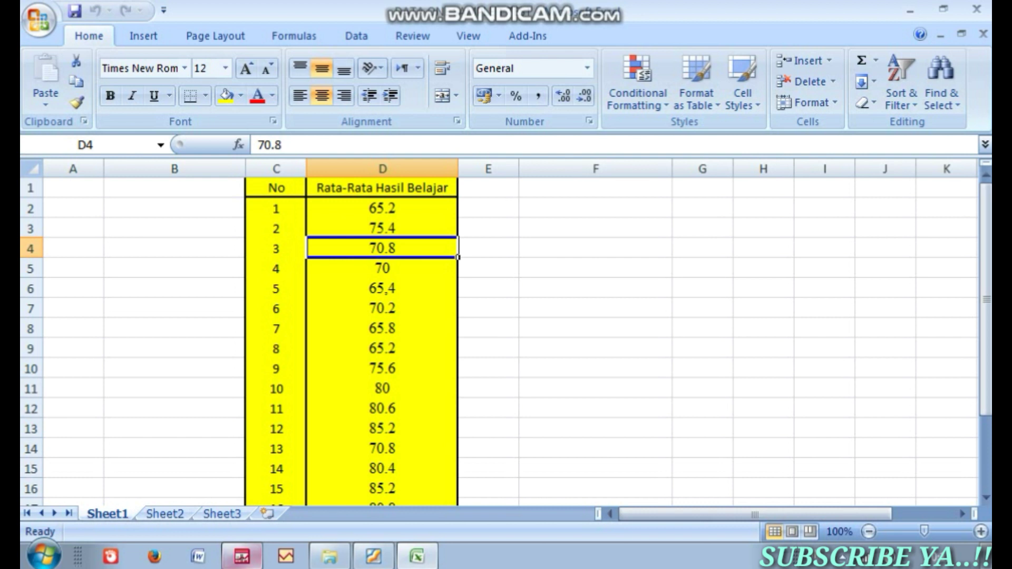
click(241, 556)
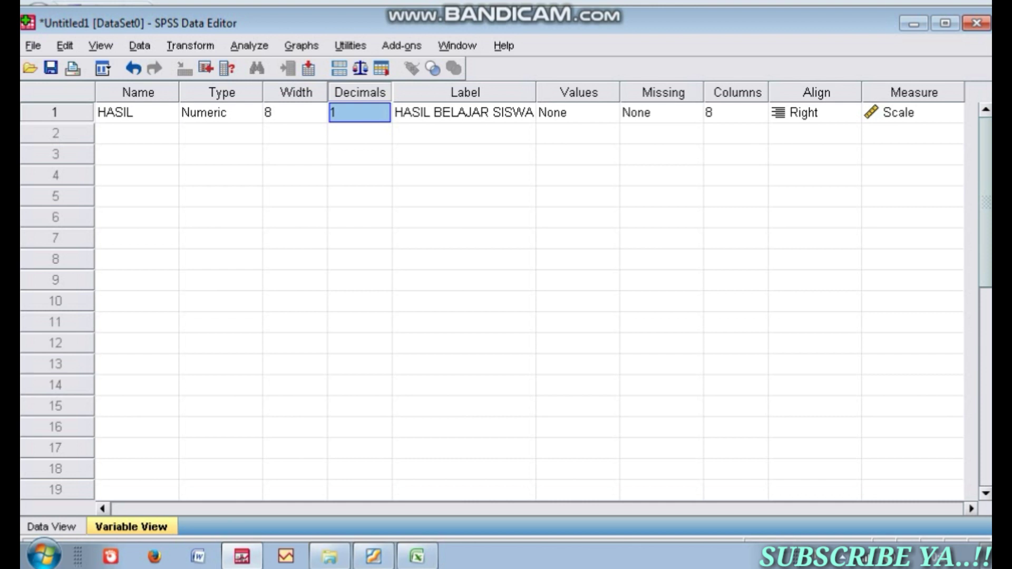
click(137, 155)
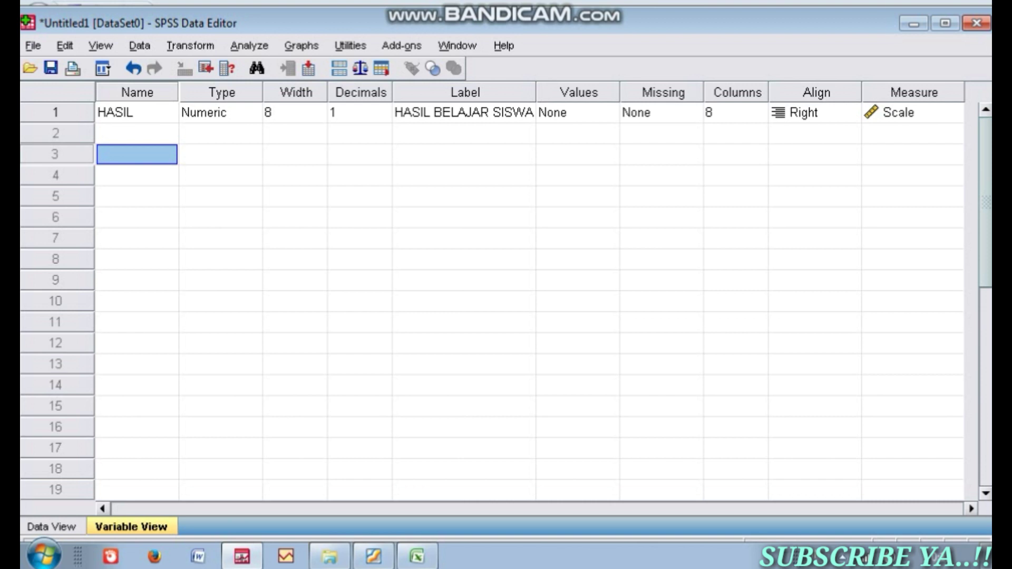
Step: Open the SPSS data sheet and copy the average scores in D2:D21 of the Excel workbook DATA ONE SAMPLE T TEST
click(52, 526)
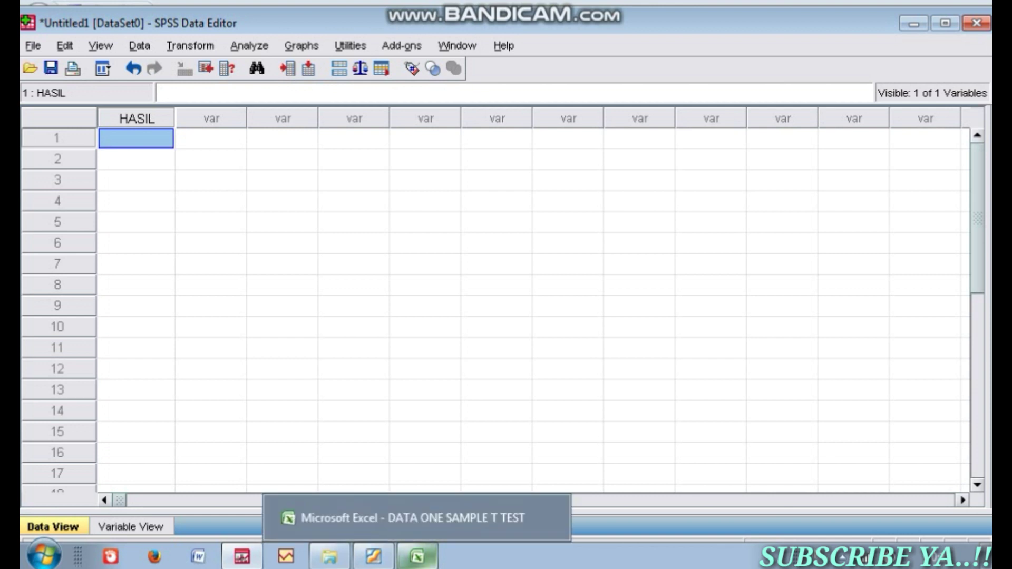
click(416, 556)
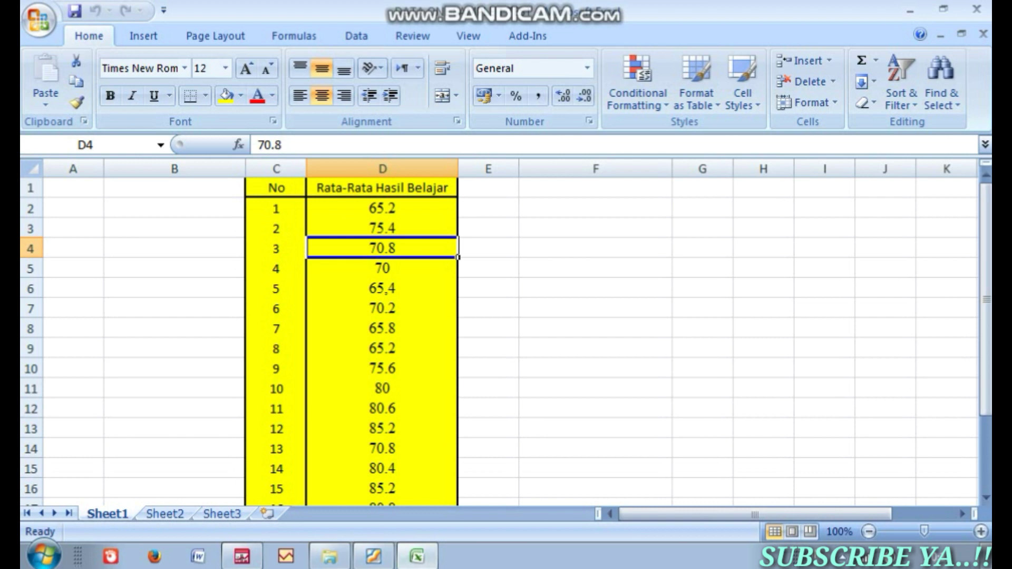
drag(382, 208, 453, 412)
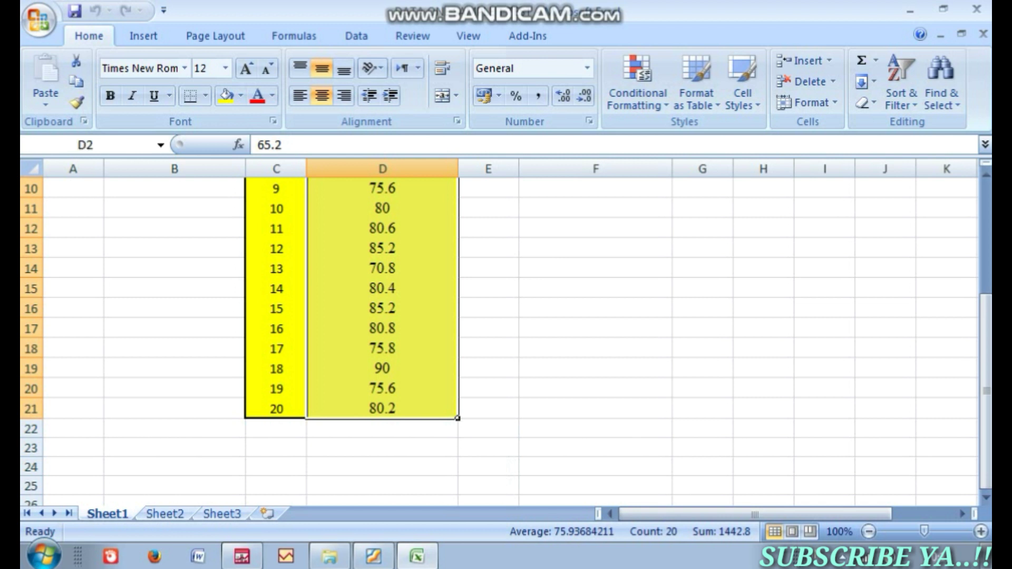
right_click(390, 340)
click(422, 62)
scroll(382, 342, up, 3)
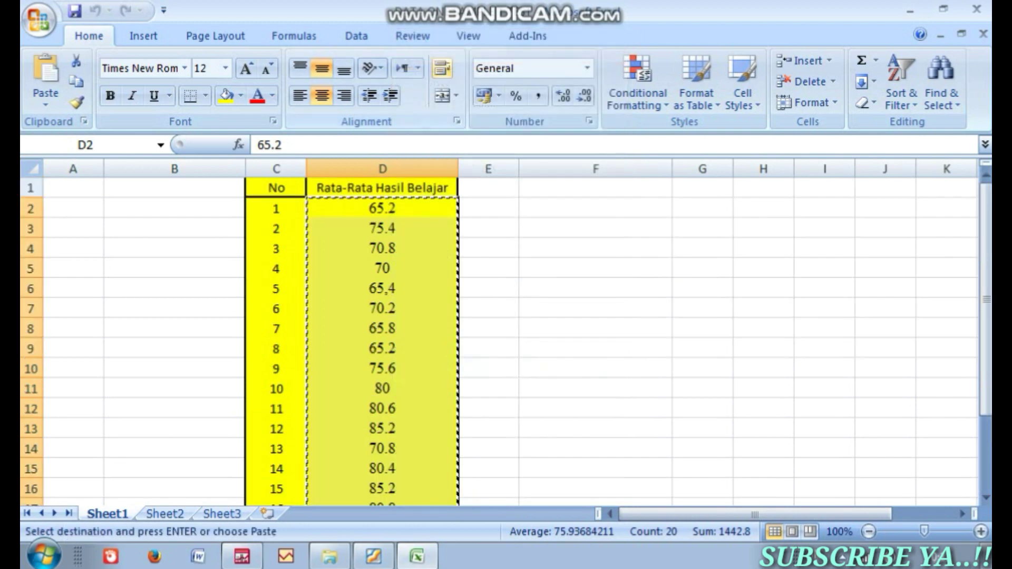
Step: Switch to SPSS, paste the copied scores into the HASIL column from row 1, and check the data through row 20
click(241, 556)
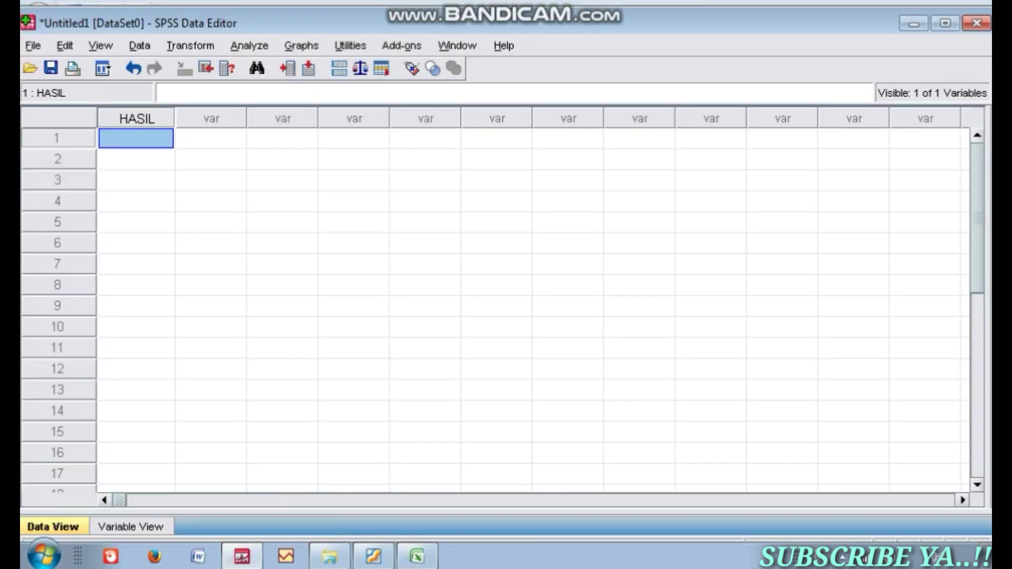
right_click(138, 140)
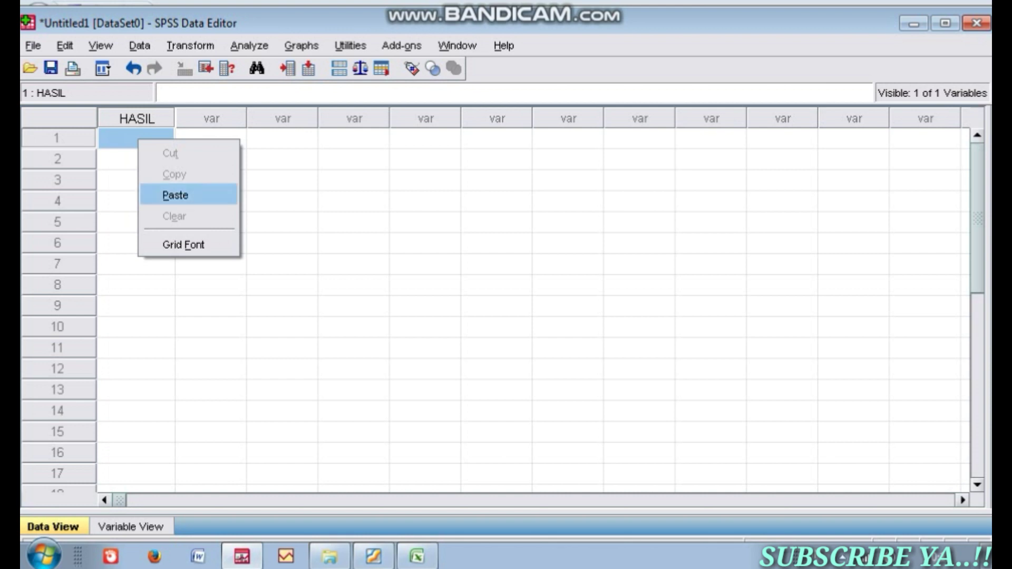
click(175, 195)
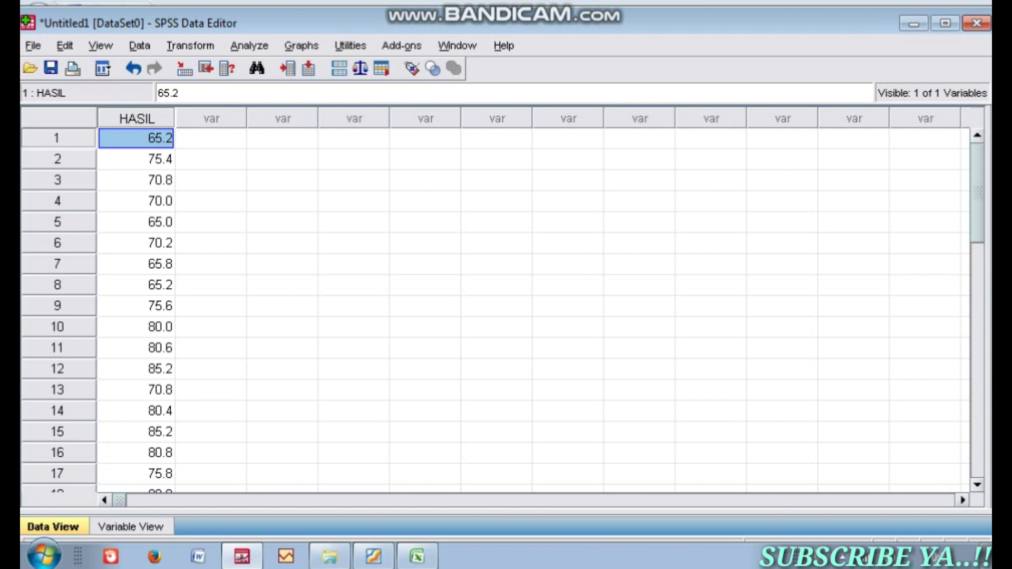
scroll(533, 305, down, 3)
click(57, 348)
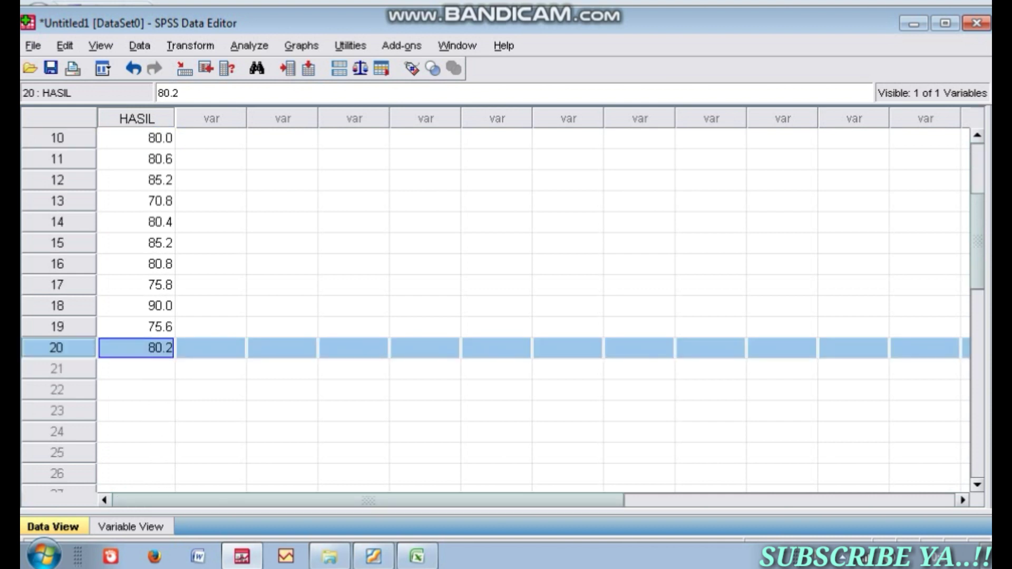
scroll(533, 306, up, 3)
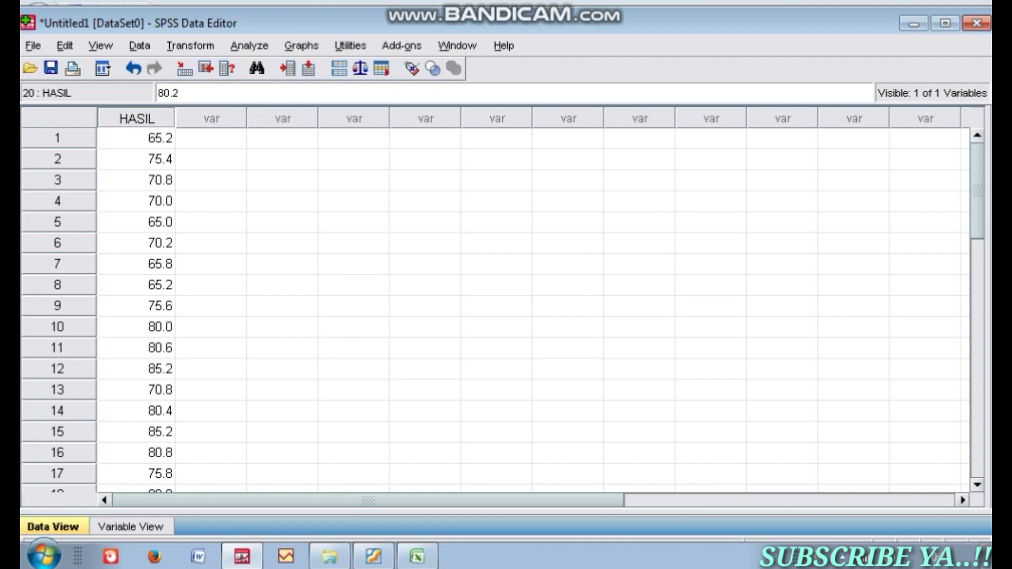
Step: Start the Explore analysis with HASIL BELAJAR SISWA as the dependent variable
click(249, 45)
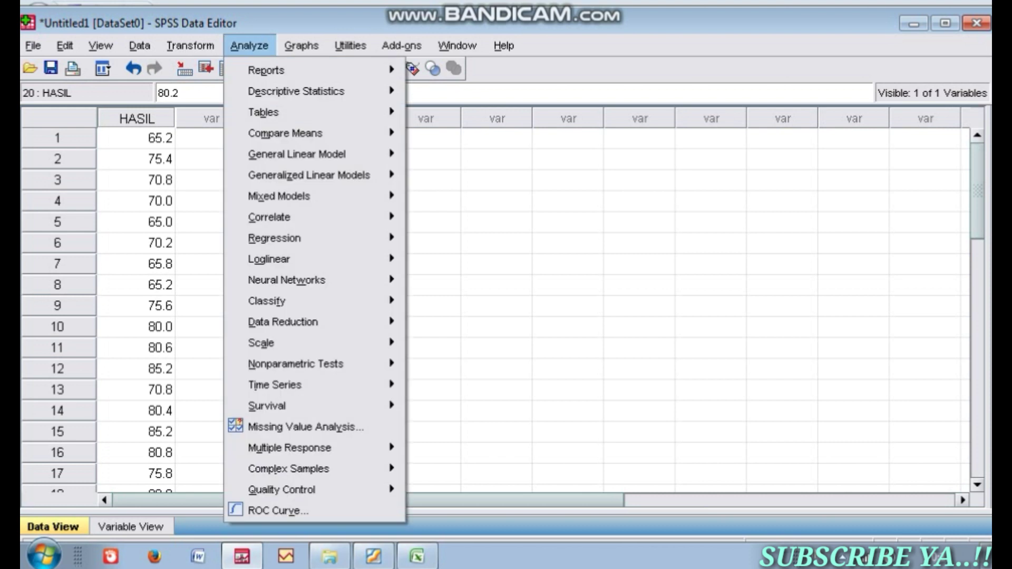
mouse_move(295, 92)
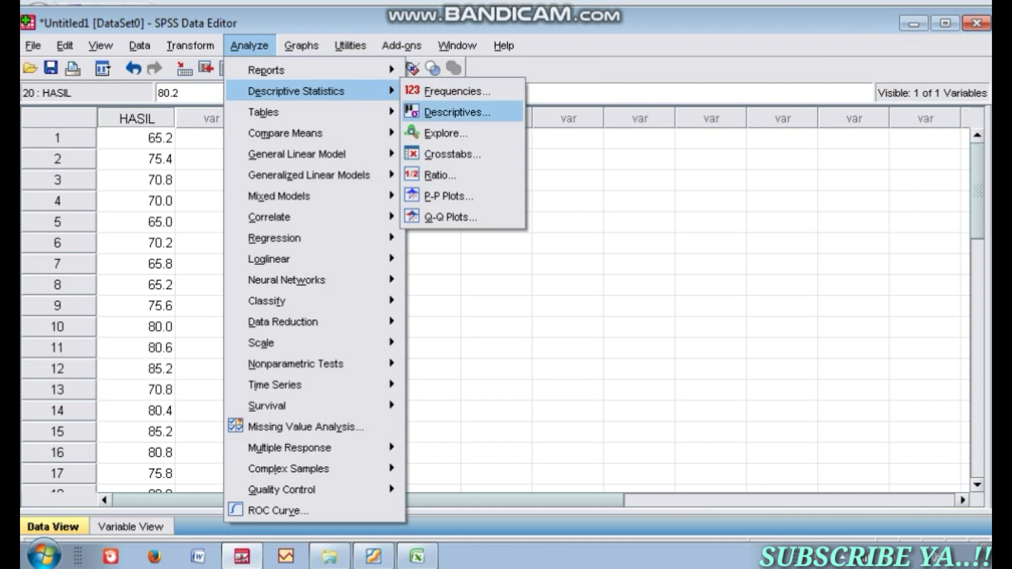
click(446, 133)
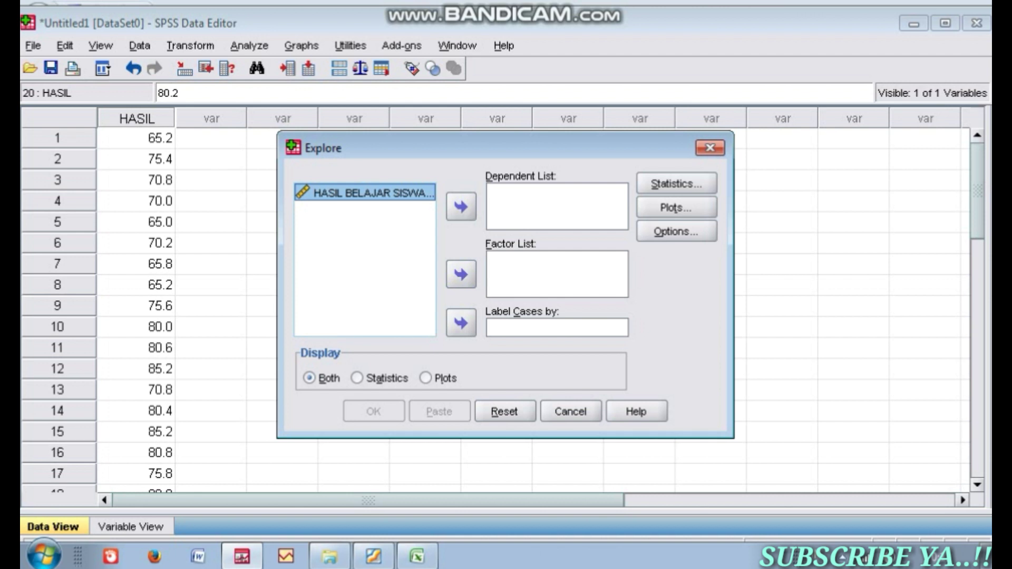
click(462, 207)
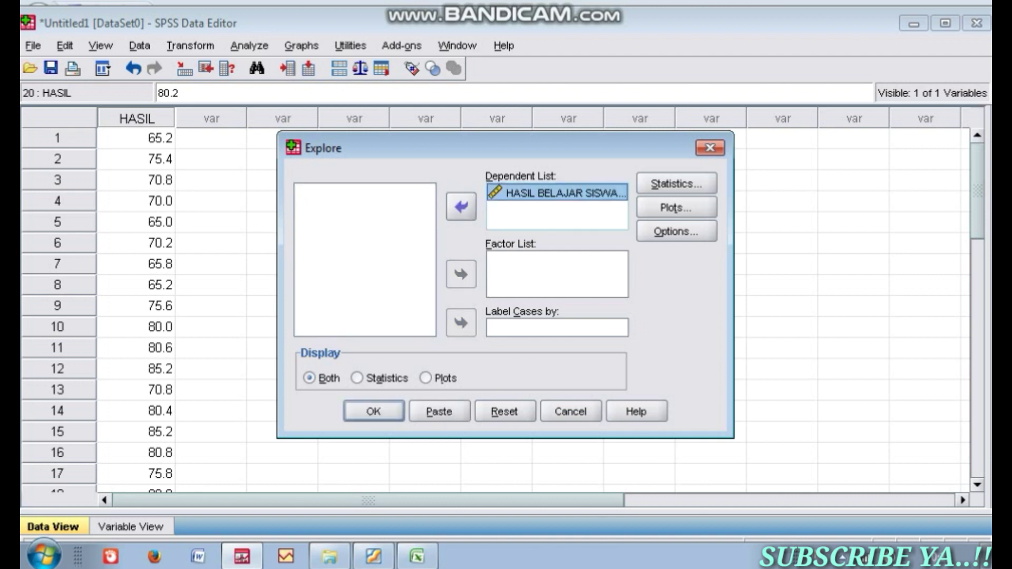
Step: Include normality plots with tests in the Explore plots and run the analysis
click(676, 208)
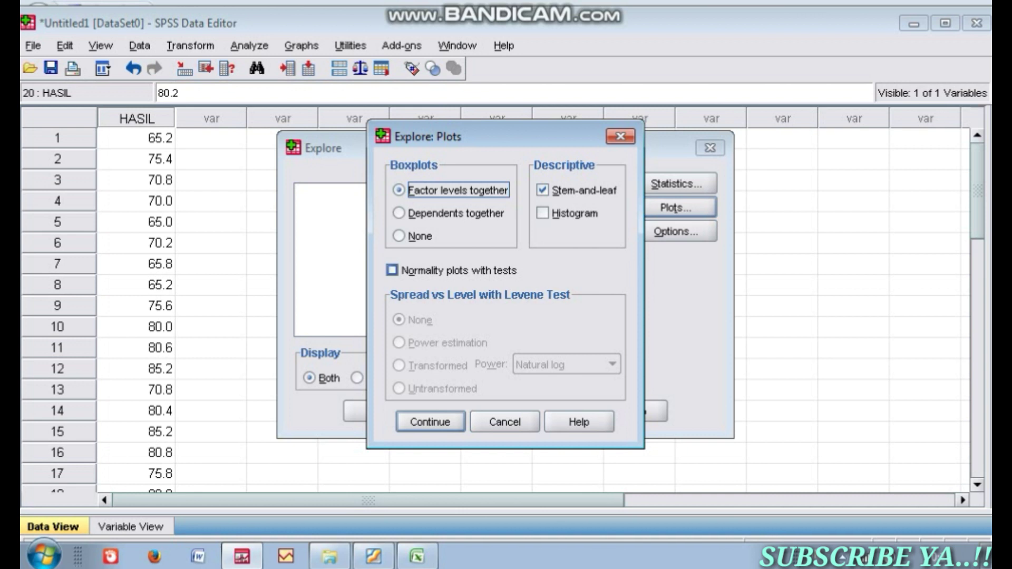
click(393, 271)
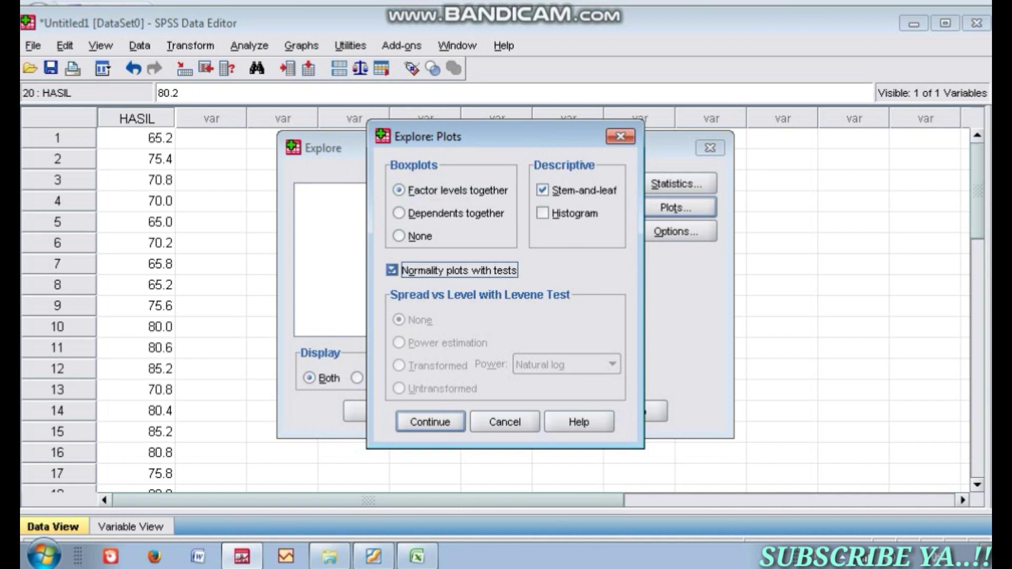
click(430, 421)
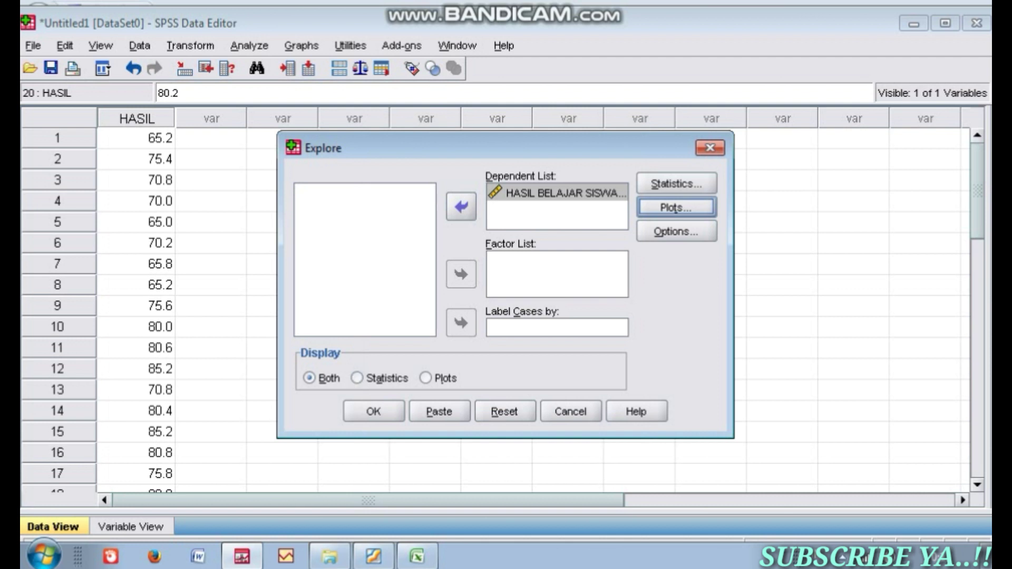
click(373, 411)
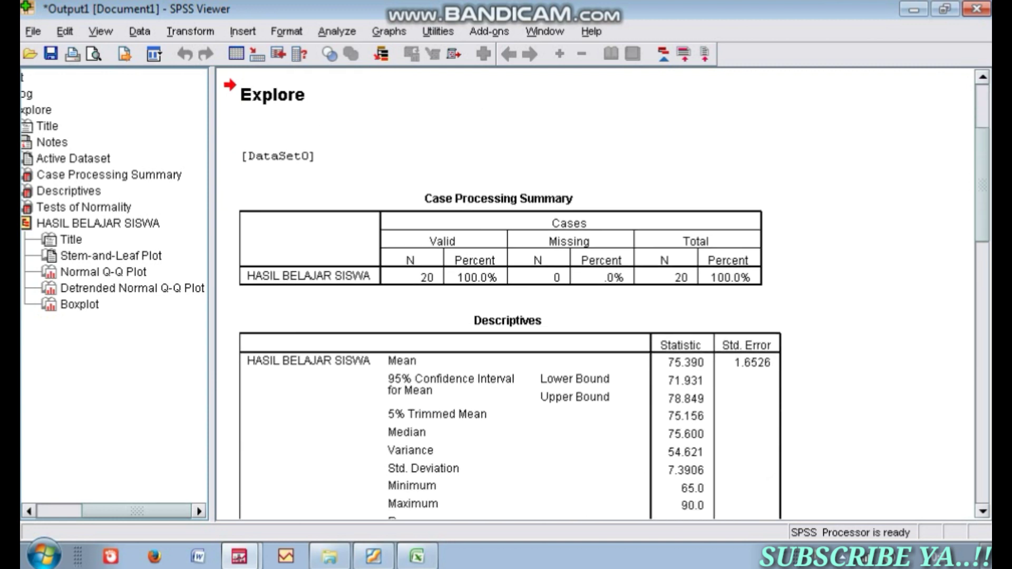
Step: Examine the Tests of Normality table for HASIL BELAJAR SISWA in the output
scroll(596, 294, up, 1)
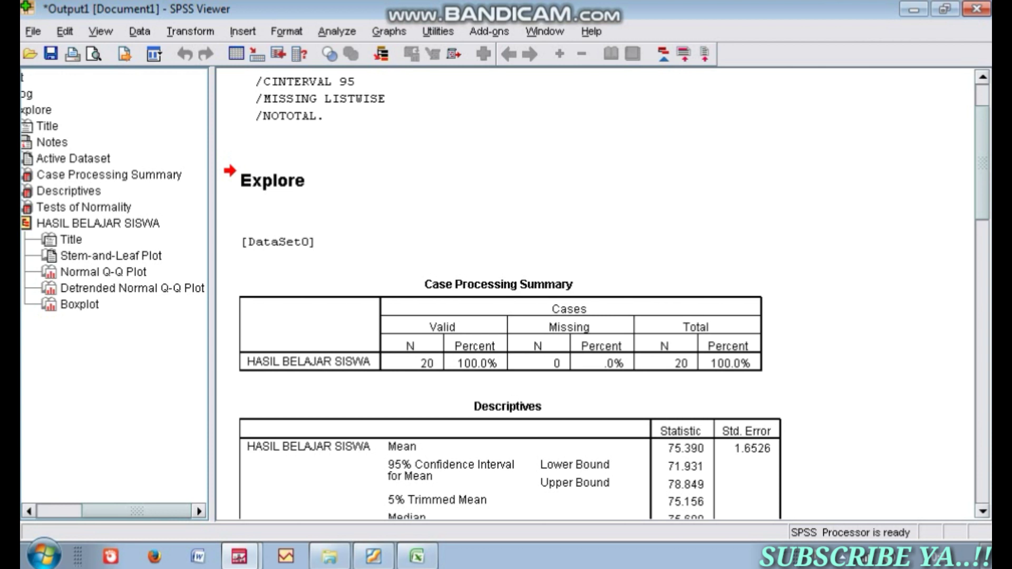
click(84, 207)
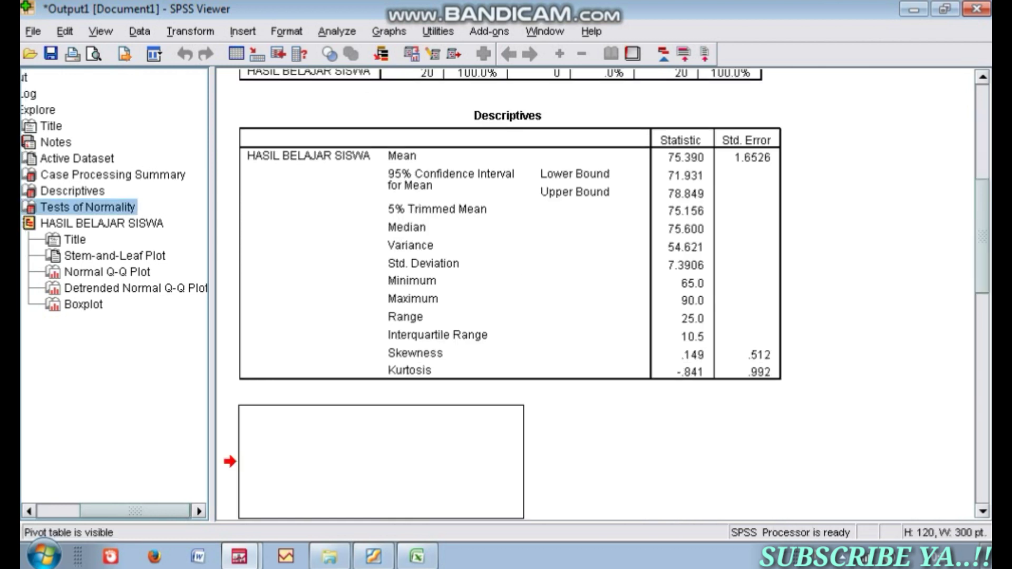
scroll(595, 294, down, 2)
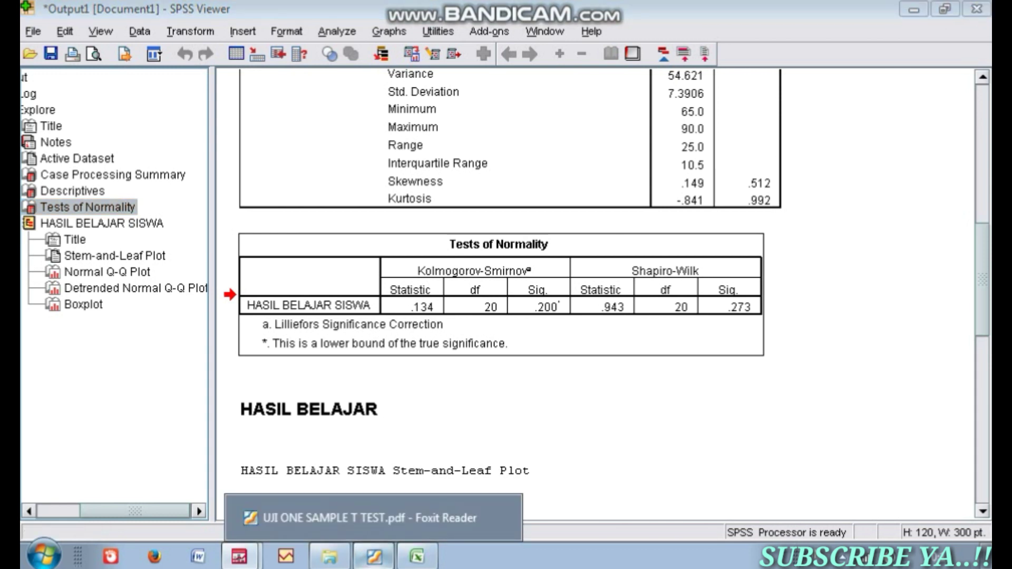
Step: Switch to UJI ONE SAMPLE T TEST.pdf in Foxit Reader and find the decision criteria for the normality test
click(374, 556)
scroll(384, 290, down, 10)
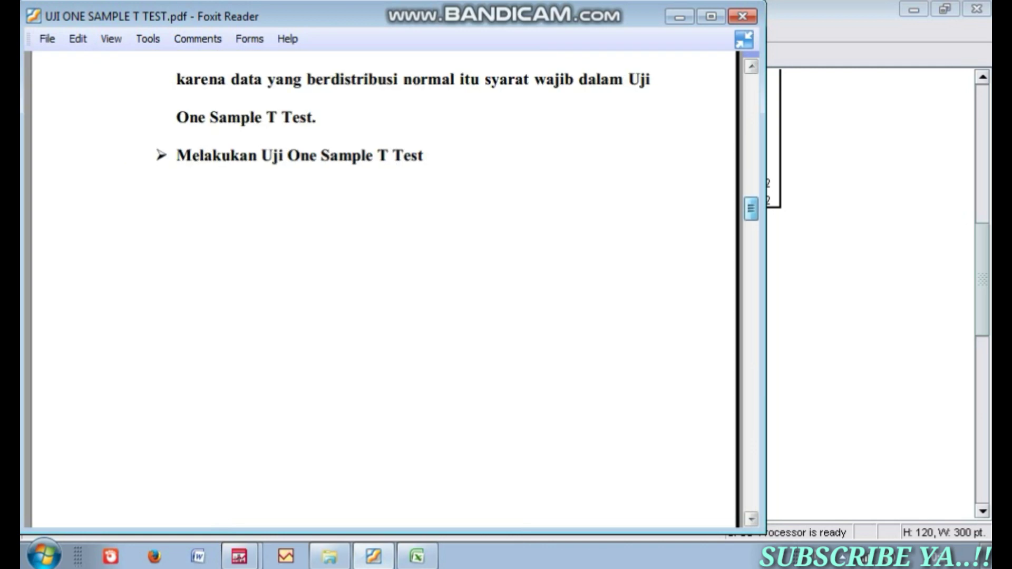
scroll(384, 290, down, 6)
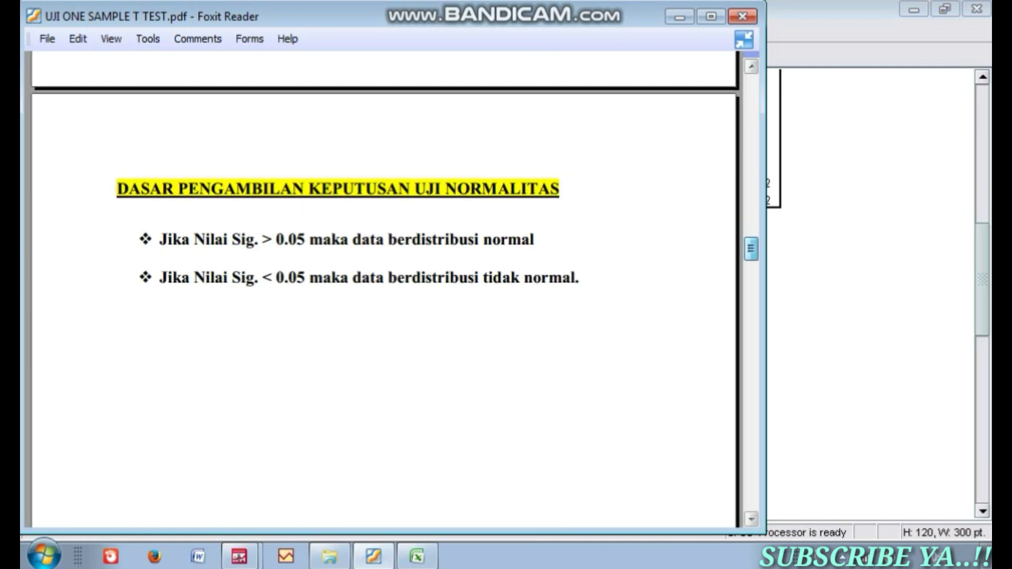